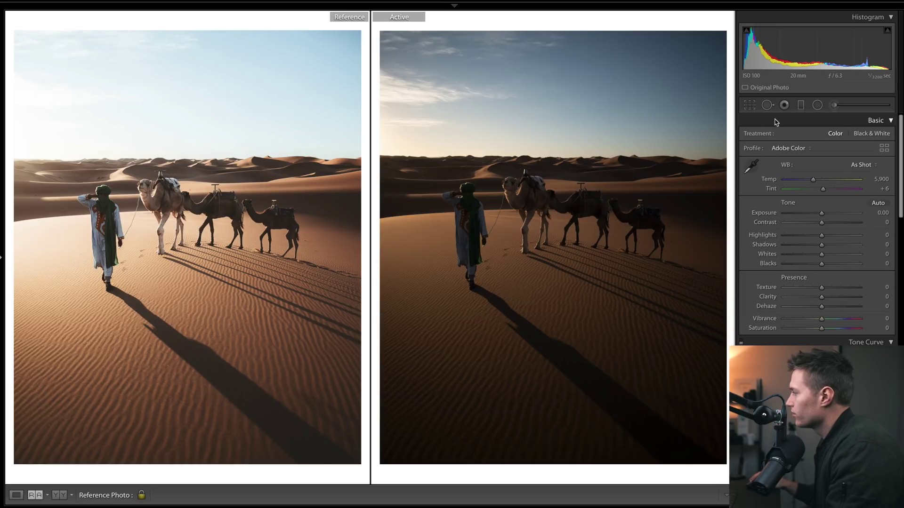
# Step: Review the crop, then enable lens profile corrections in the Lens Corrections panel
pyautogui.press('r')
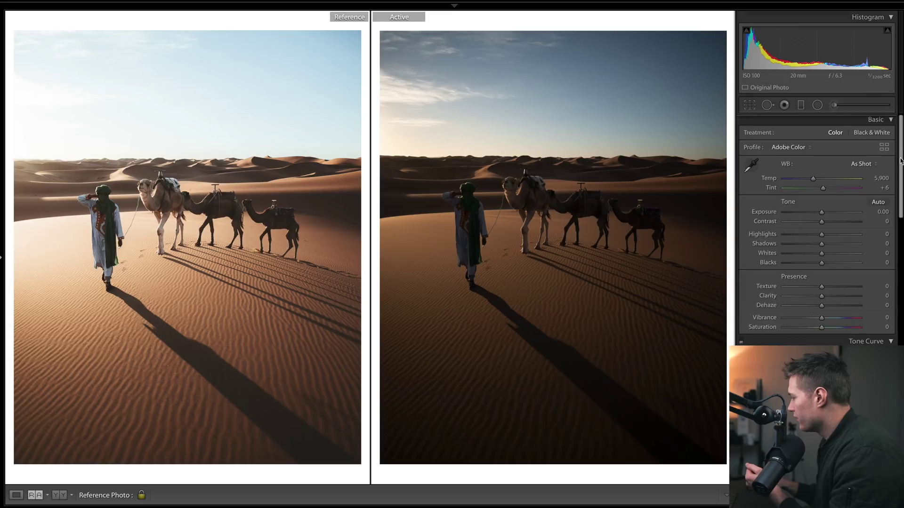
pyautogui.scroll(-10, 816, 226)
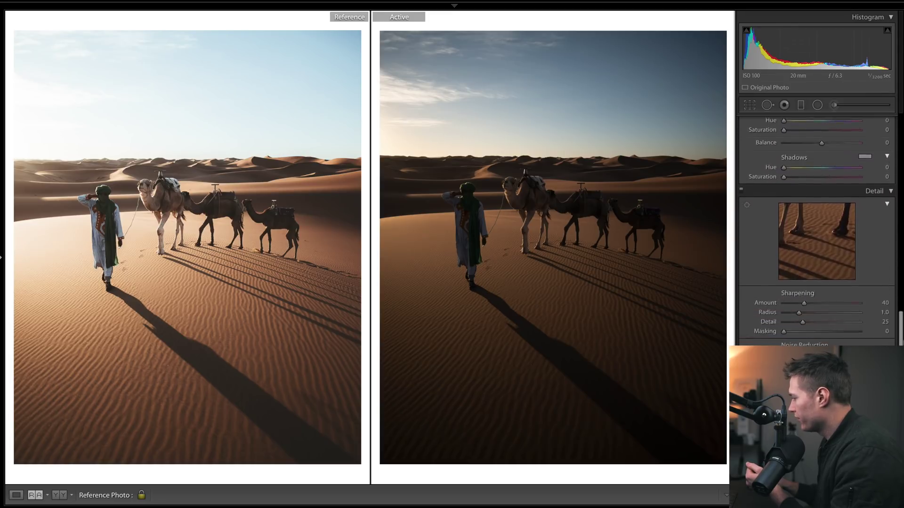
pyautogui.scroll(-4, 816, 226)
pyautogui.click(746, 273)
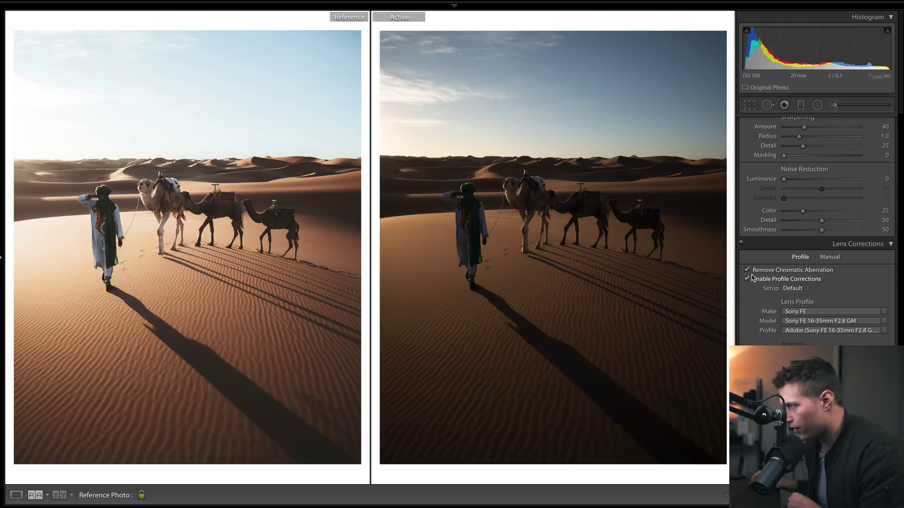
pyautogui.scroll(12, 789, 160)
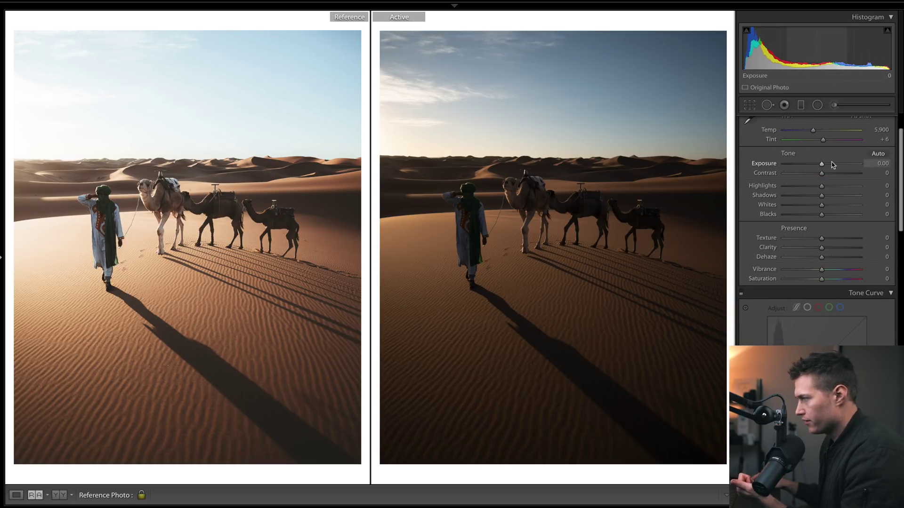
# Step: Raise exposure to +1.40, turn on the custom S-curve, then view the unedited version
pyautogui.moveTo(822, 164); pyautogui.dragTo(831, 168)
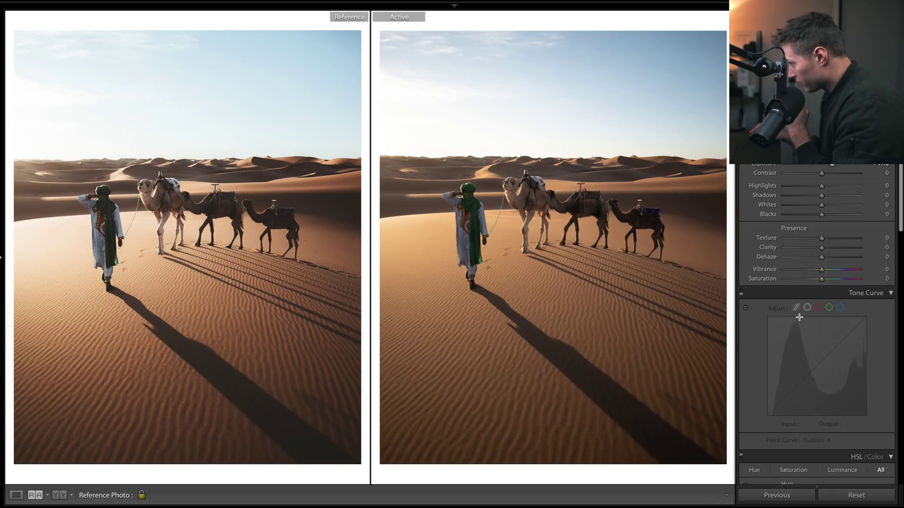
pyautogui.click(741, 296)
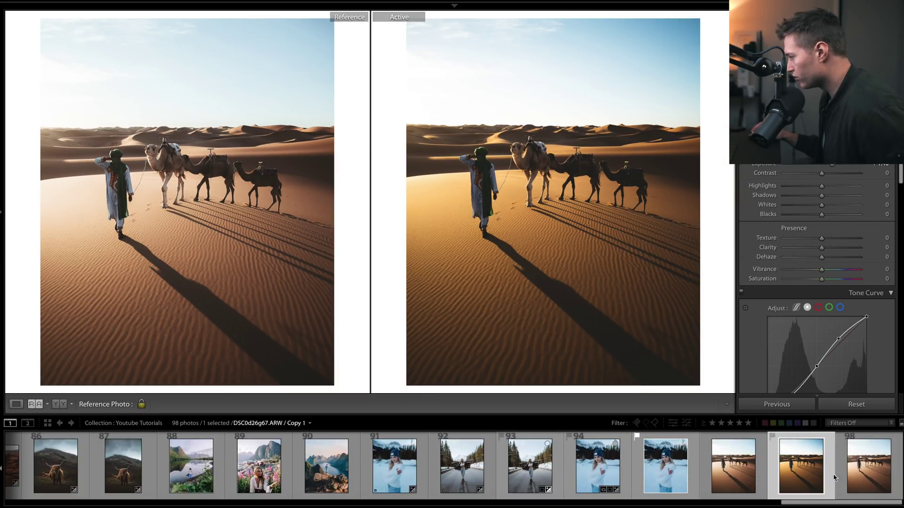
pyautogui.click(598, 463)
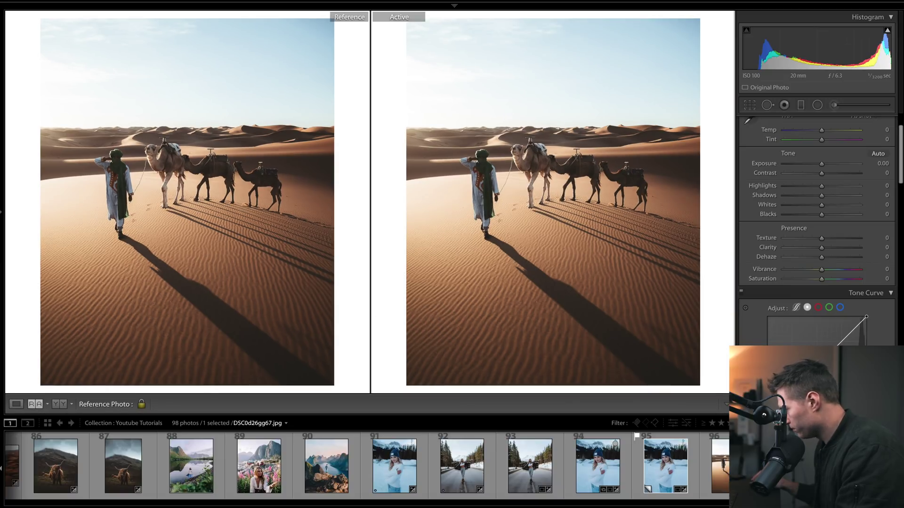
# Step: Return to the edited photo and try an upper-midtone curve point, then undo it
pyautogui.click(456, 459)
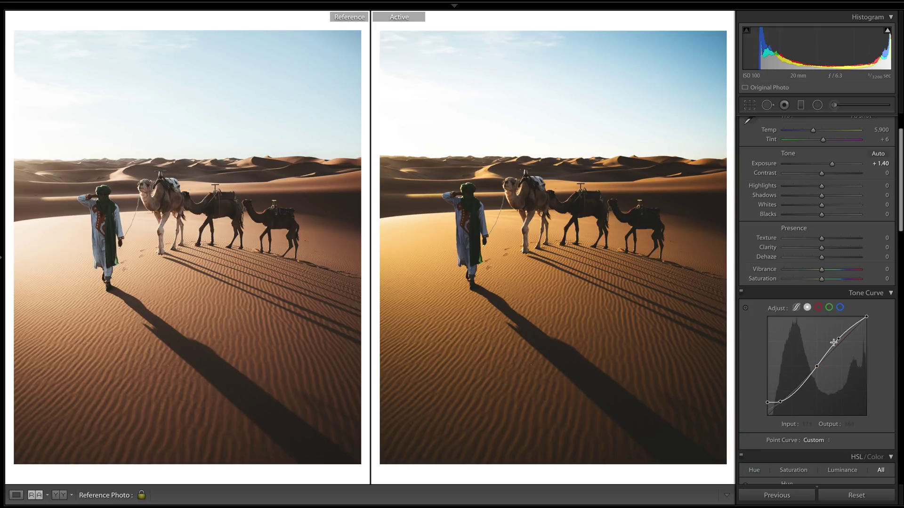
pyautogui.moveTo(836, 338)
pyautogui.mouseDown()
pyautogui.moveTo(842, 355)
pyautogui.moveTo(836, 346)
pyautogui.mouseUp()
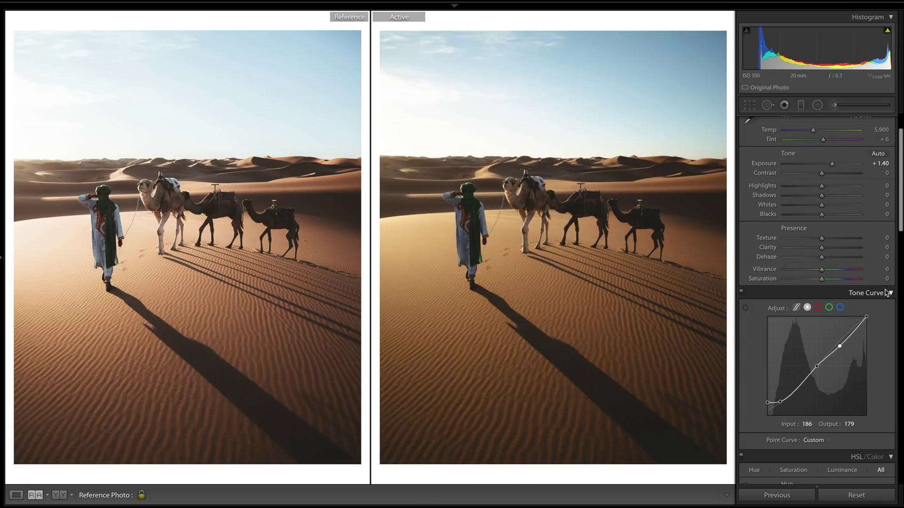
pyautogui.hotkey('ctrl', 'z')
pyautogui.hotkey('ctrl', 'z')
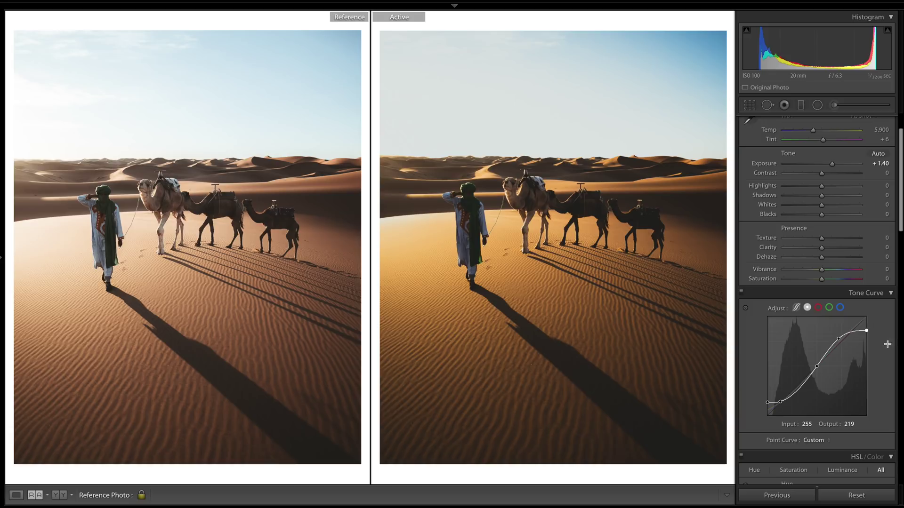
pyautogui.hotkey('ctrl', 'z')
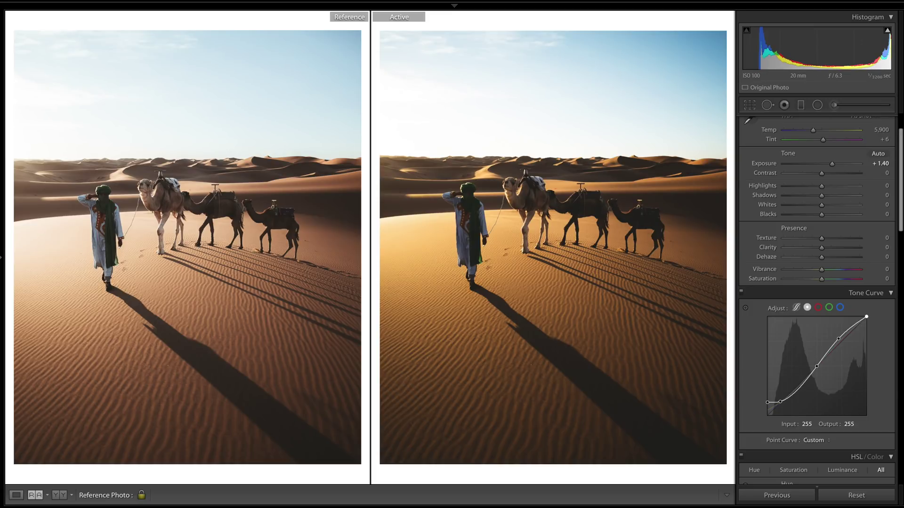
# Step: Trial a dimmed curve top, maximum Whites and a raised shadow point, undoing each
pyautogui.moveTo(866, 318); pyautogui.dragTo(872, 334)
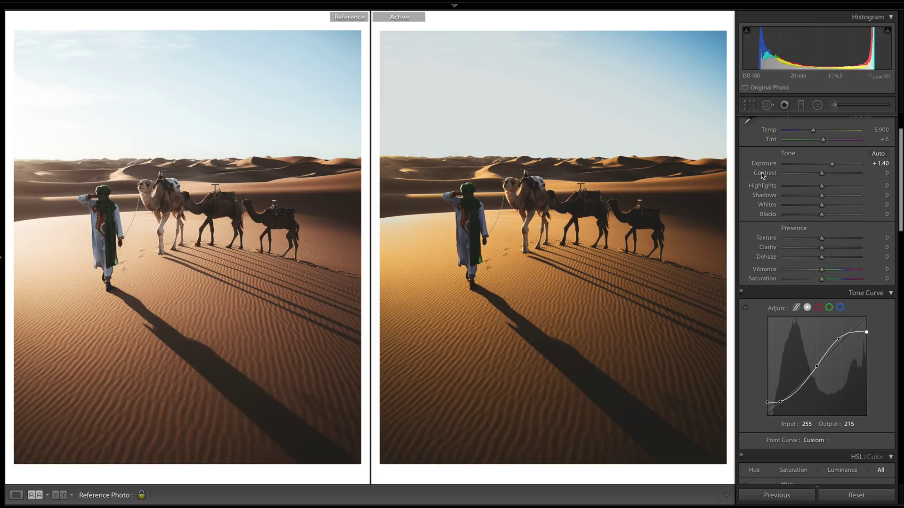
pyautogui.moveTo(821, 204); pyautogui.dragTo(860, 205)
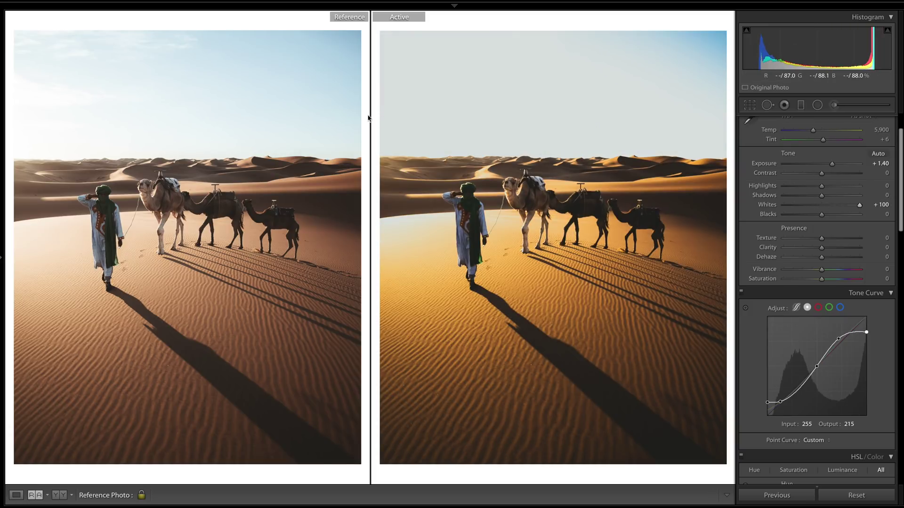
pyautogui.hotkey('ctrl', 'z')
pyautogui.hotkey('ctrl', 'z')
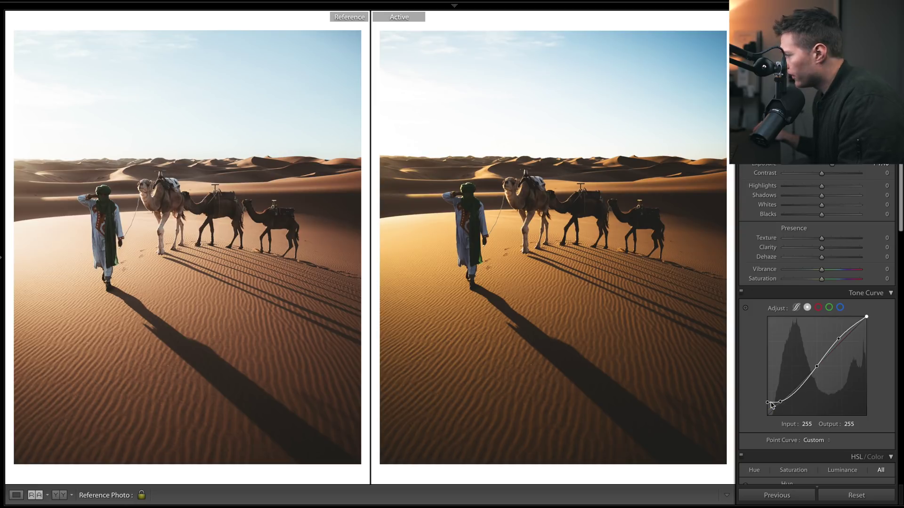
pyautogui.moveTo(780, 401); pyautogui.dragTo(781, 402)
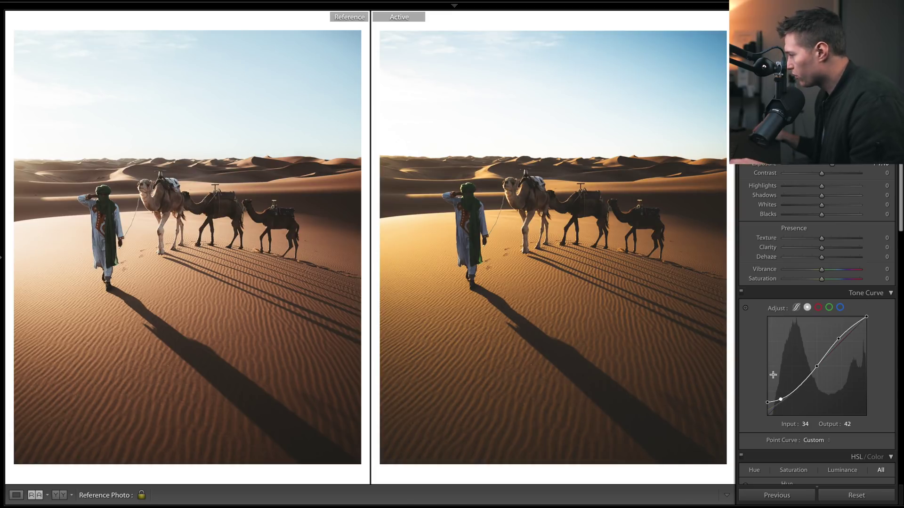
pyautogui.hotkey('ctrl', 'z')
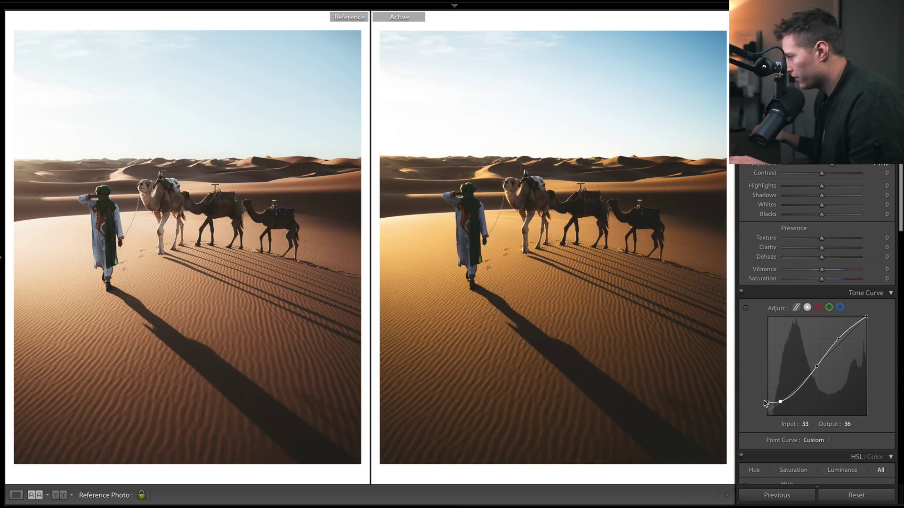
pyautogui.click(818, 309)
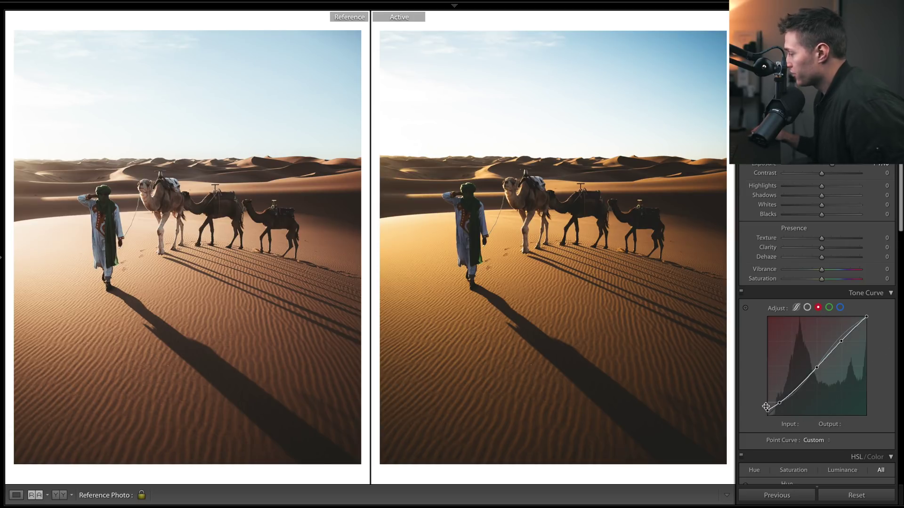
pyautogui.click(829, 308)
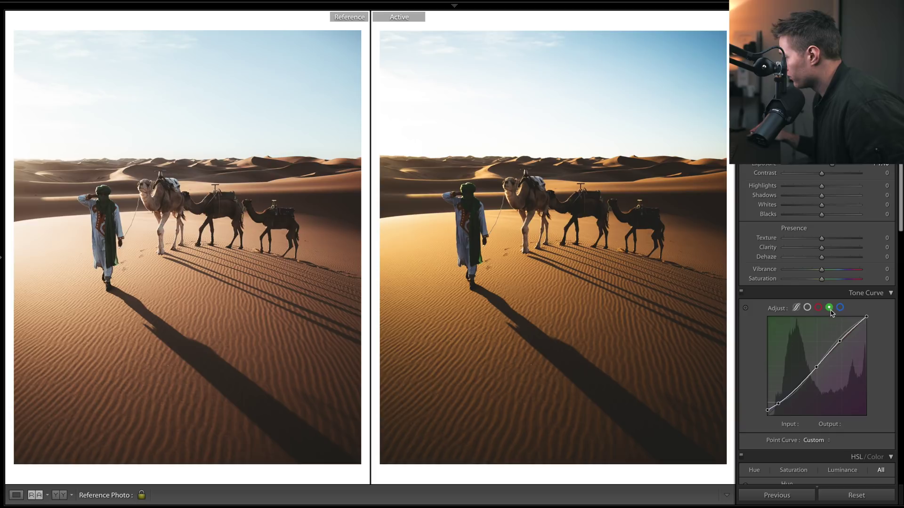
pyautogui.click(840, 308)
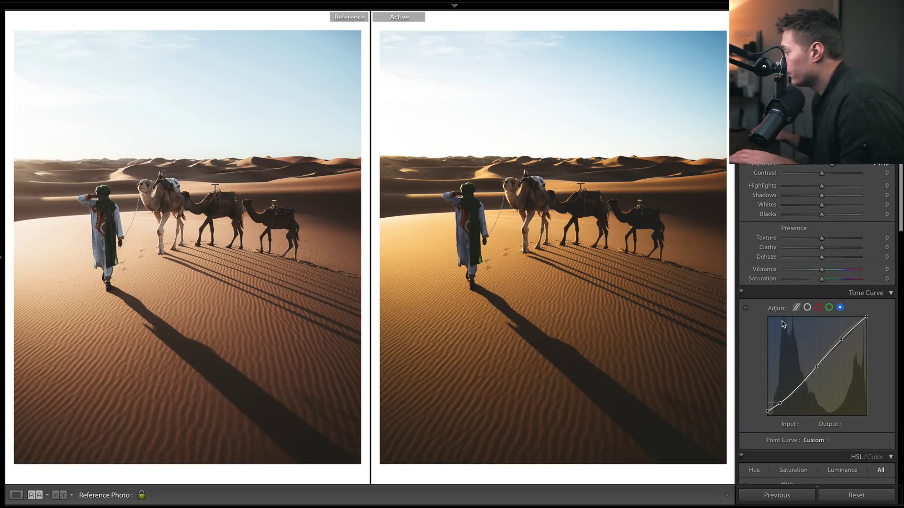
pyautogui.click(828, 308)
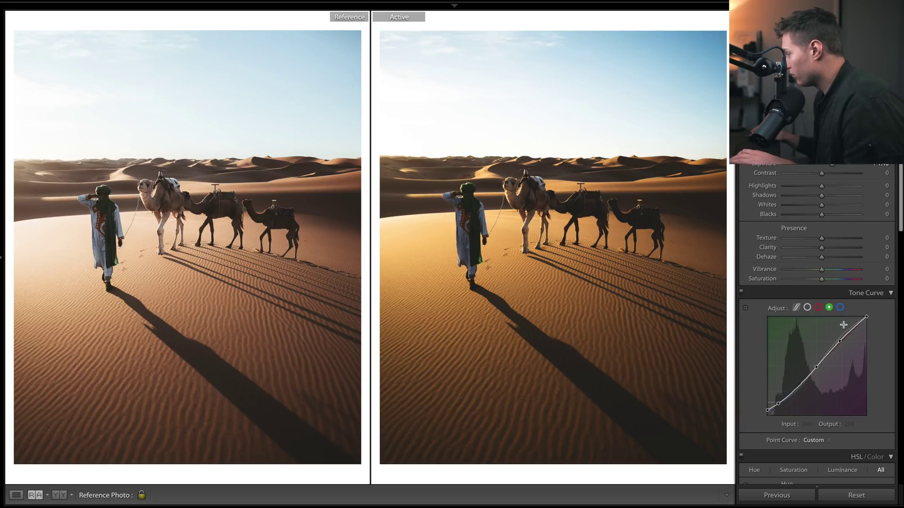
pyautogui.click(839, 308)
pyautogui.click(818, 307)
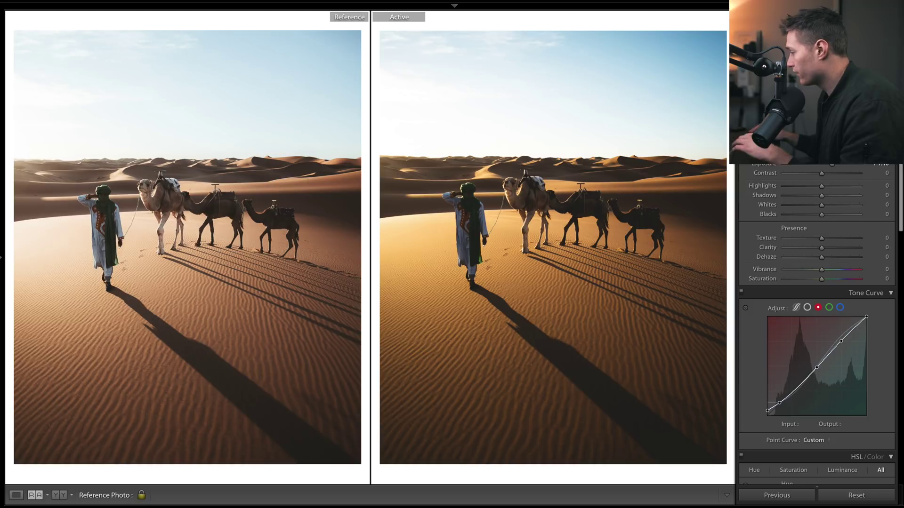
pyautogui.click(829, 307)
pyautogui.moveTo(815, 367); pyautogui.dragTo(807, 364)
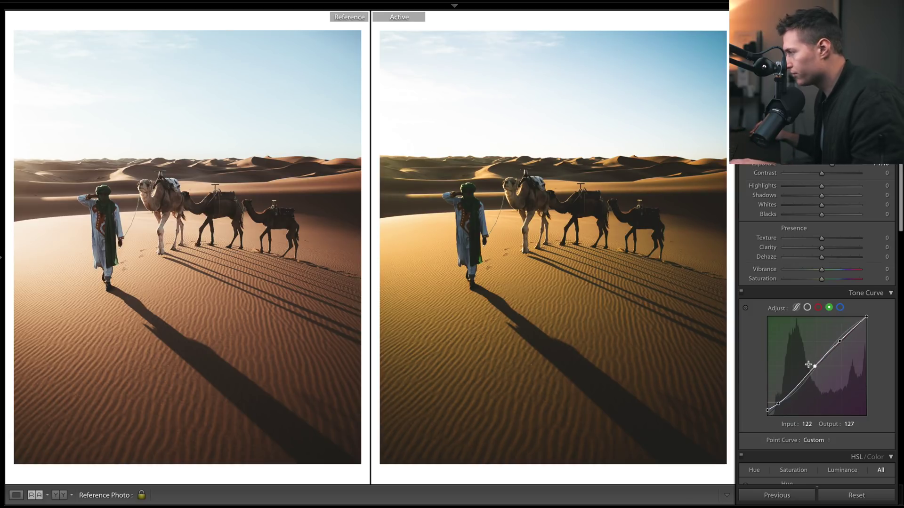
pyautogui.hotkey('ctrl', 'z')
pyautogui.hotkey('ctrl', 'z')
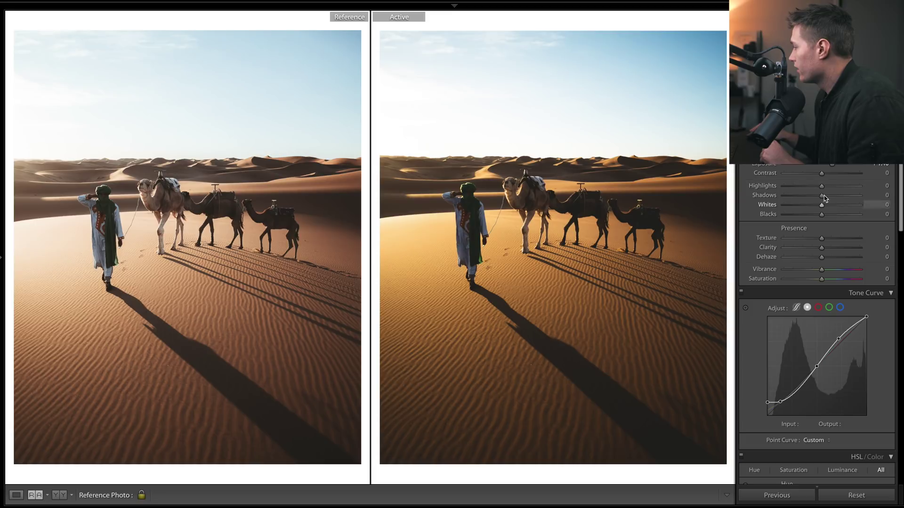
# Step: Pull Highlights down to about -79, trying and undoing an upper-tone curve point
pyautogui.moveTo(820, 187); pyautogui.dragTo(782, 188)
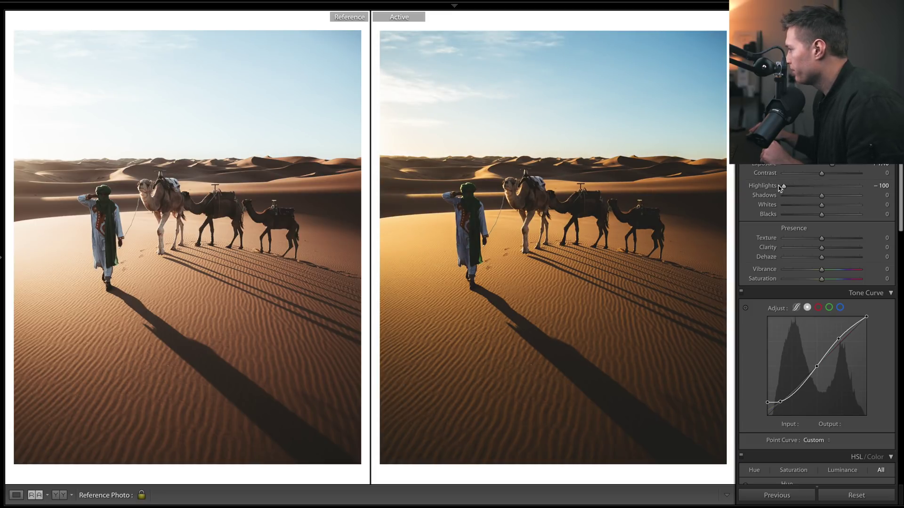
pyautogui.moveTo(781, 188); pyautogui.dragTo(791, 186)
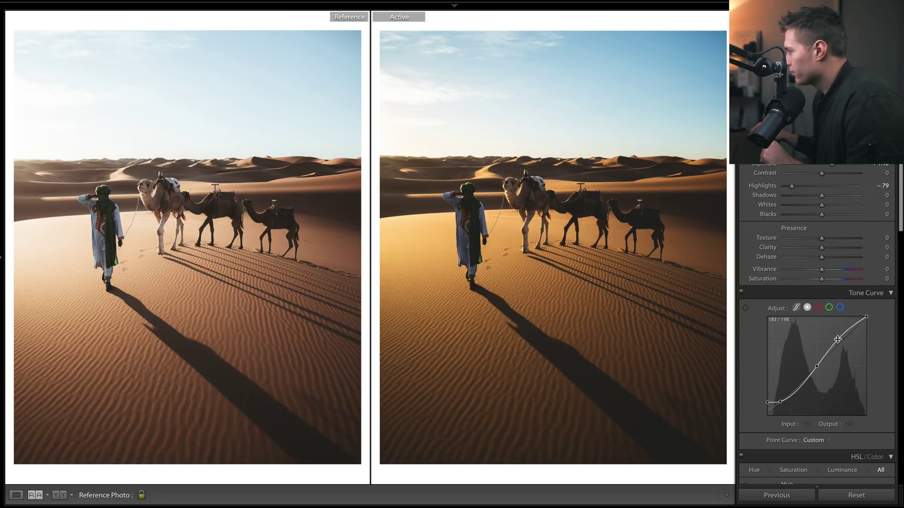
pyautogui.moveTo(837, 340)
pyautogui.mouseDown()
pyautogui.moveTo(845, 345)
pyautogui.moveTo(841, 337)
pyautogui.mouseUp()
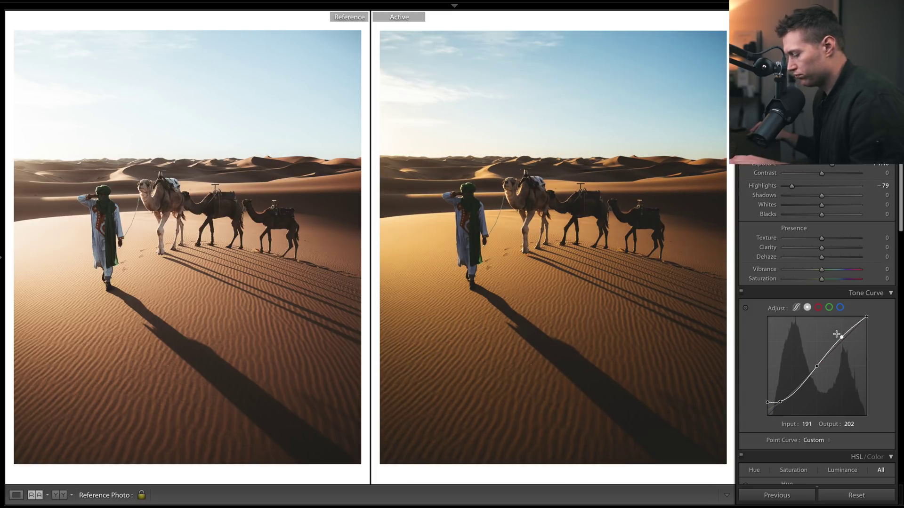
pyautogui.hotkey('ctrl', 'z')
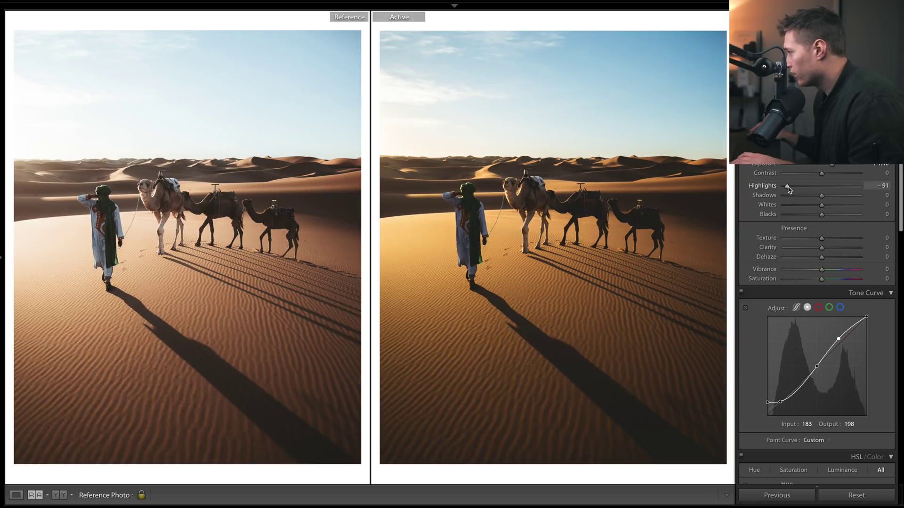
# Step: Set Shadows -27, exposure +2.10, Highlights -97, Blacks +30 and Whites +23
pyautogui.click(810, 196)
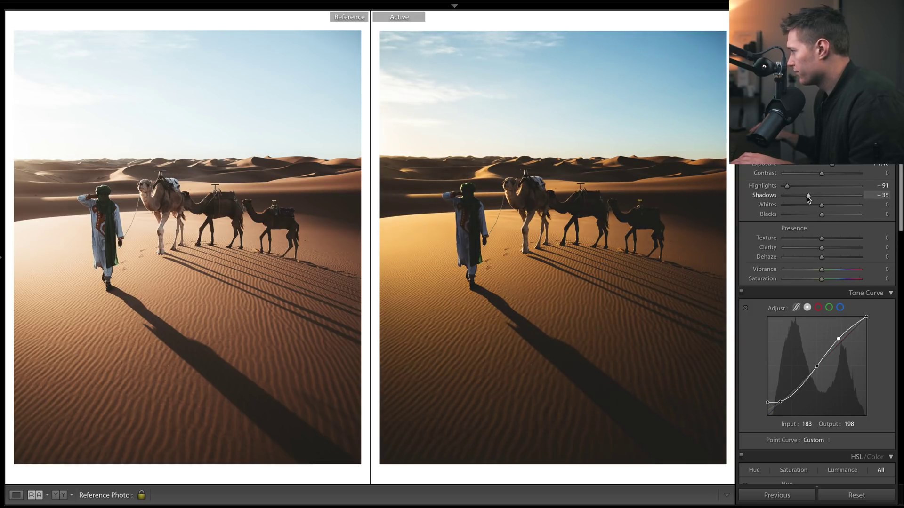
pyautogui.moveTo(832, 164); pyautogui.dragTo(836, 168)
pyautogui.moveTo(786, 187); pyautogui.dragTo(785, 188)
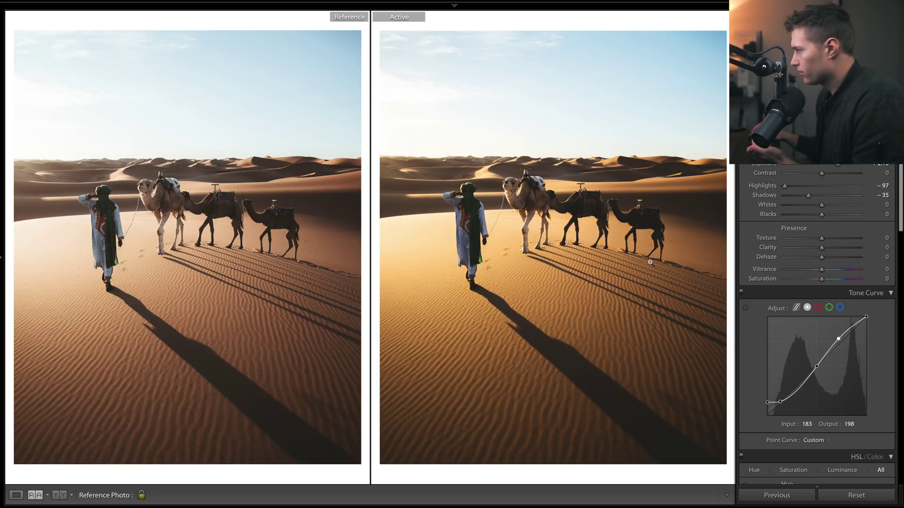
pyautogui.moveTo(821, 214)
pyautogui.mouseDown()
pyautogui.moveTo(833, 214)
pyautogui.moveTo(828, 205)
pyautogui.mouseUp()
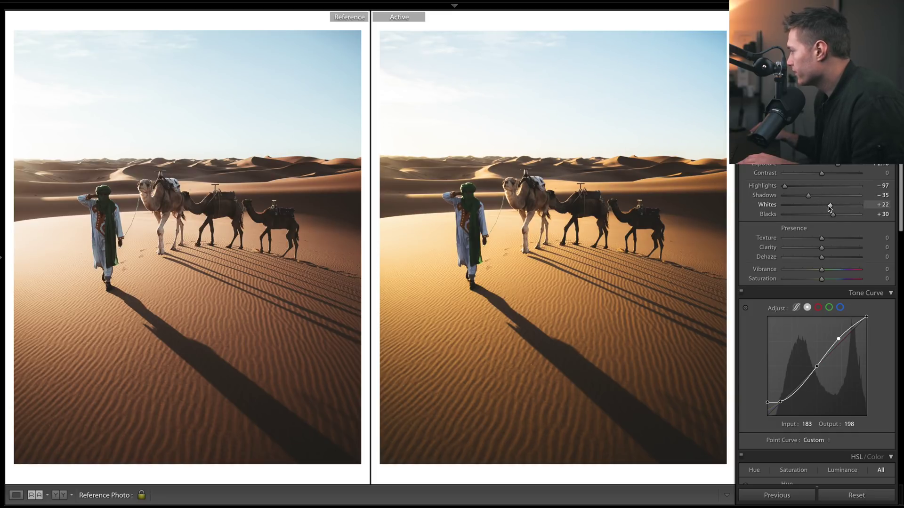
pyautogui.moveTo(831, 208); pyautogui.dragTo(812, 200)
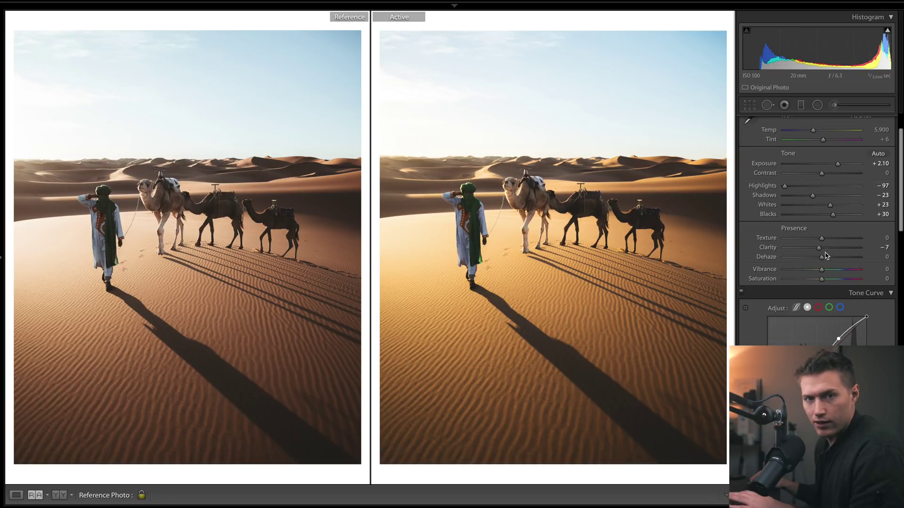
# Step: Lower Vibrance and Saturation to -10 each in the Presence section
pyautogui.moveTo(821, 269)
pyautogui.mouseDown()
pyautogui.moveTo(807, 271)
pyautogui.moveTo(816, 275)
pyautogui.mouseUp()
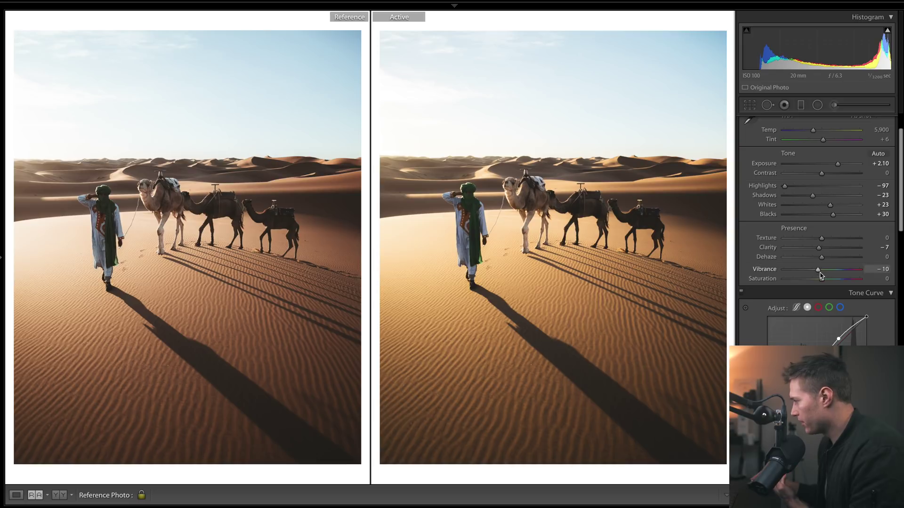
pyautogui.moveTo(821, 280); pyautogui.dragTo(817, 280)
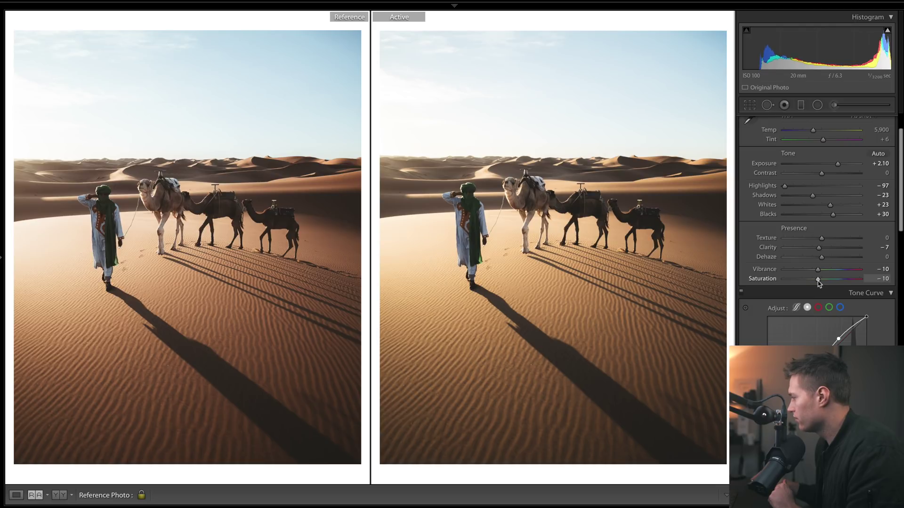
# Step: Split-tone with highlights hue 209 saturation 11, shadows hue 41 saturation 4, balance -46
pyautogui.scroll(-15, 818, 283)
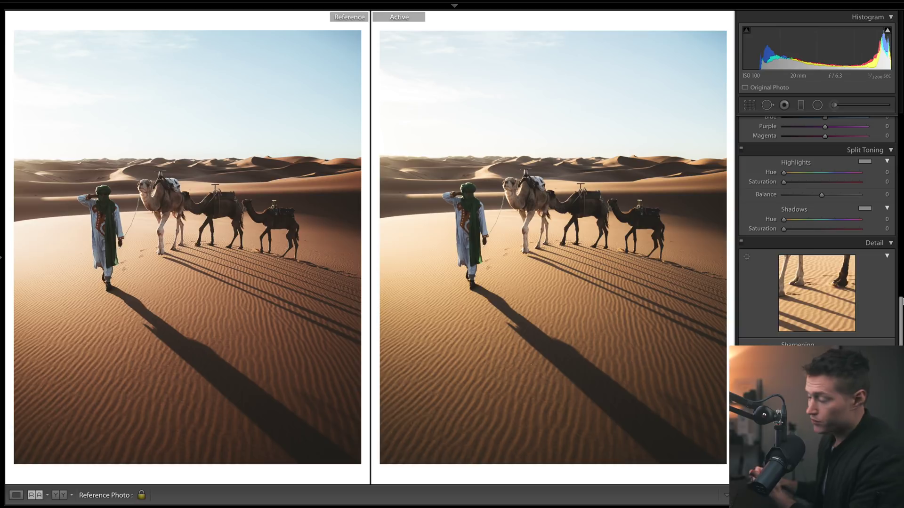
pyautogui.moveTo(783, 172); pyautogui.dragTo(825, 172)
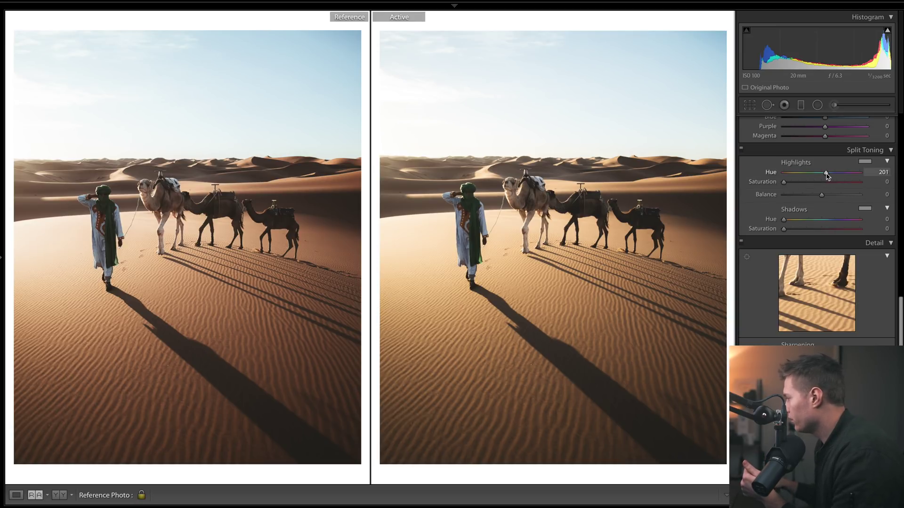
pyautogui.moveTo(829, 175); pyautogui.dragTo(827, 174)
pyautogui.moveTo(783, 182); pyautogui.dragTo(794, 186)
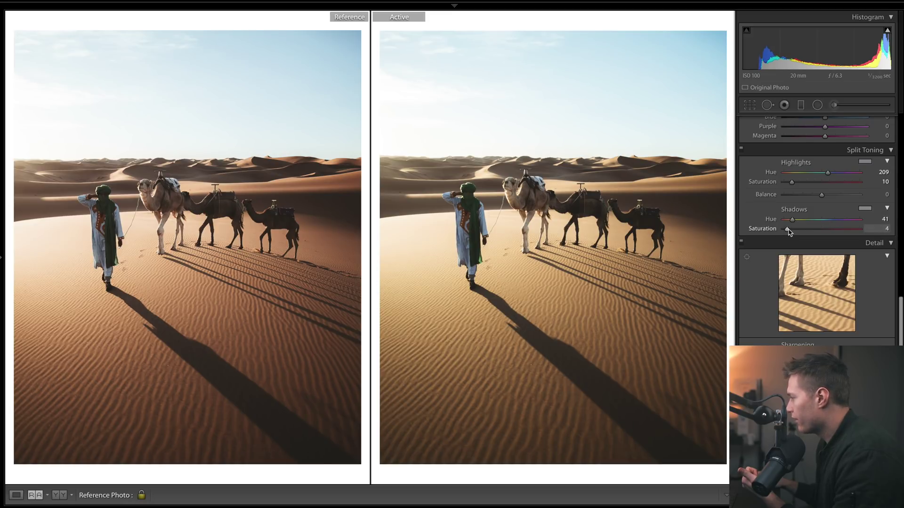
pyautogui.moveTo(789, 232); pyautogui.dragTo(788, 231)
pyautogui.moveTo(821, 194); pyautogui.dragTo(806, 197)
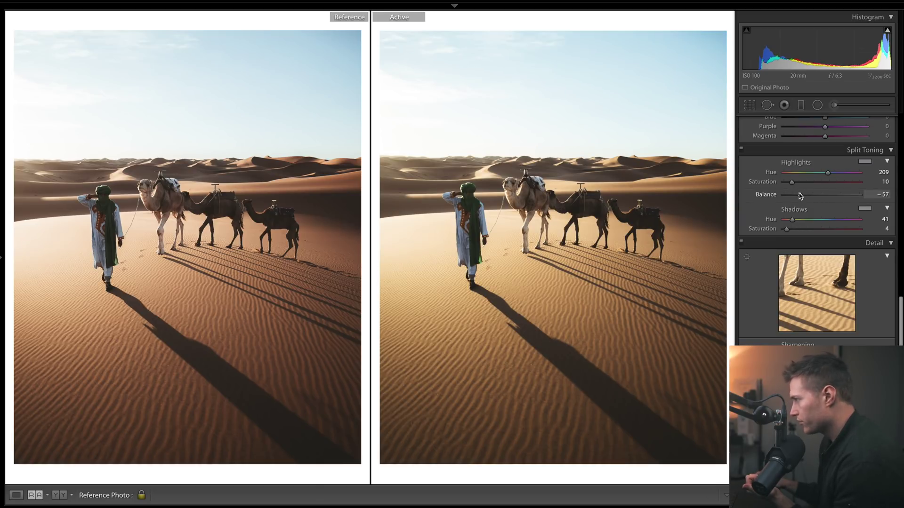
pyautogui.moveTo(801, 196); pyautogui.dragTo(828, 197)
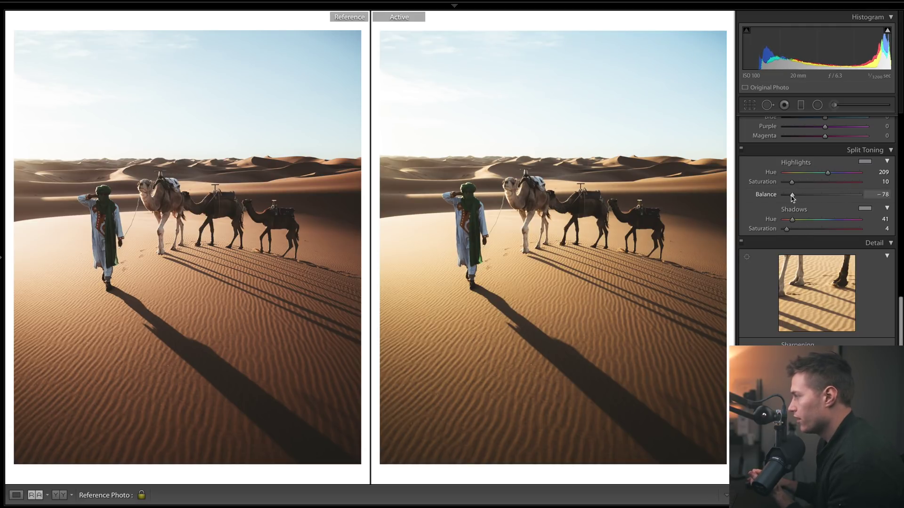
pyautogui.moveTo(791, 198); pyautogui.dragTo(675, 211)
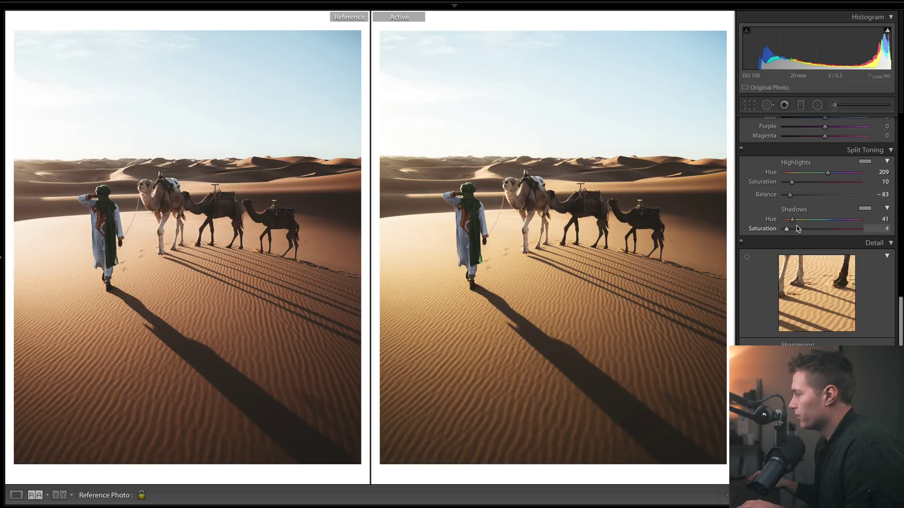
pyautogui.moveTo(784, 197); pyautogui.dragTo(792, 199)
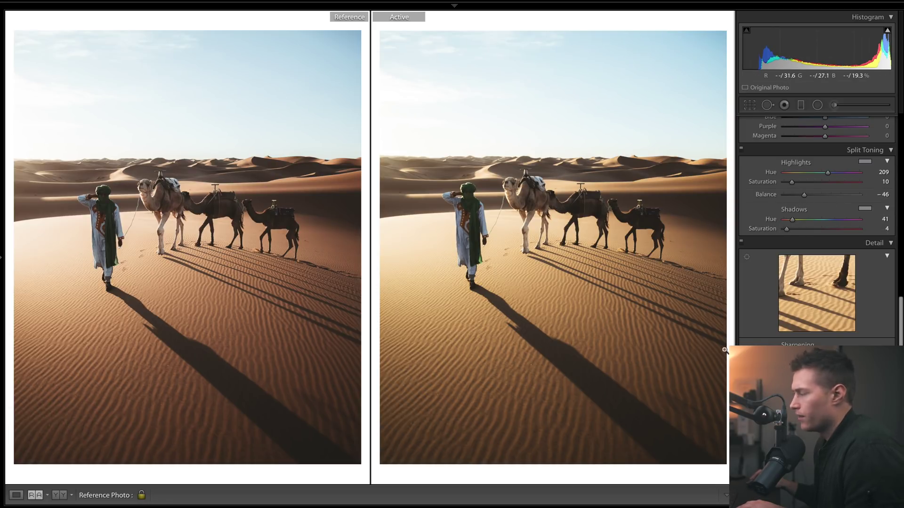
pyautogui.scroll(1, 833, 181)
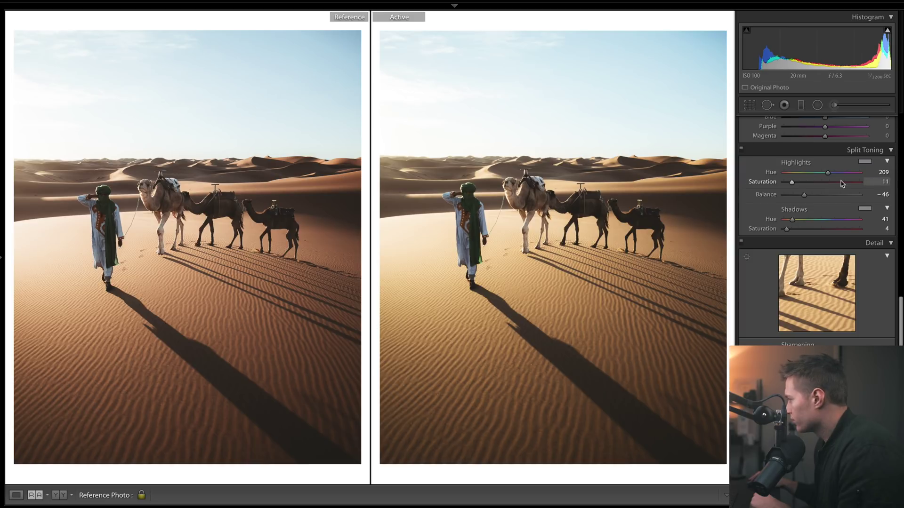
# Step: Shift hues Orange -17, Yellow -10, Green -24, Aqua +40, Blue +5; desaturate Blue to -23
pyautogui.scroll(5, 828, 176)
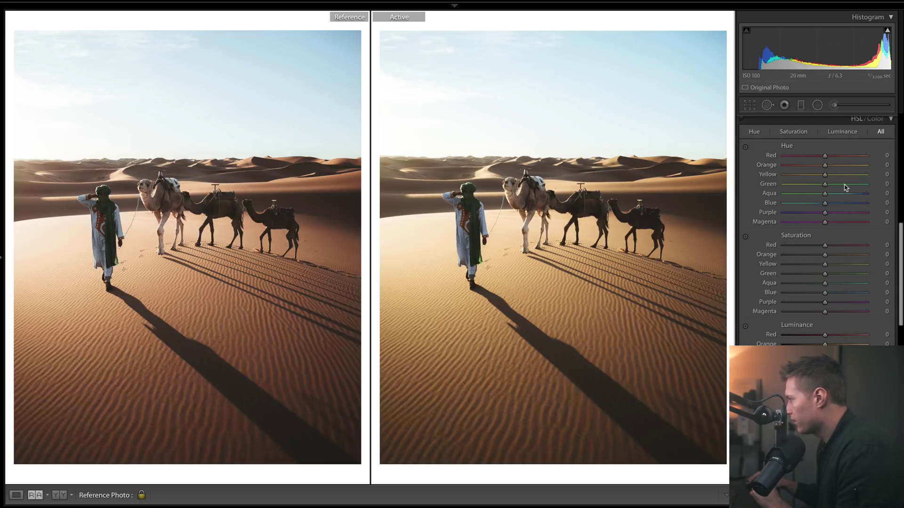
pyautogui.click(816, 166)
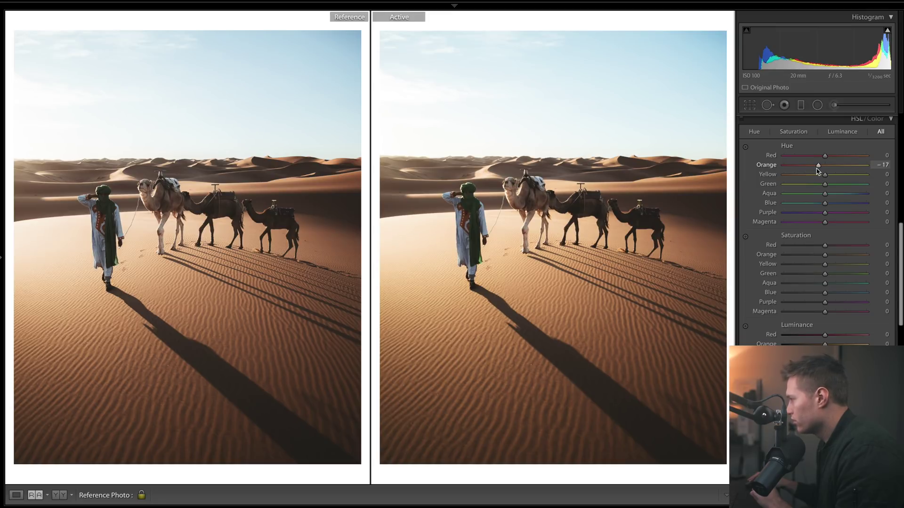
pyautogui.moveTo(825, 175)
pyautogui.mouseDown()
pyautogui.moveTo(796, 175)
pyautogui.moveTo(823, 177)
pyautogui.mouseUp()
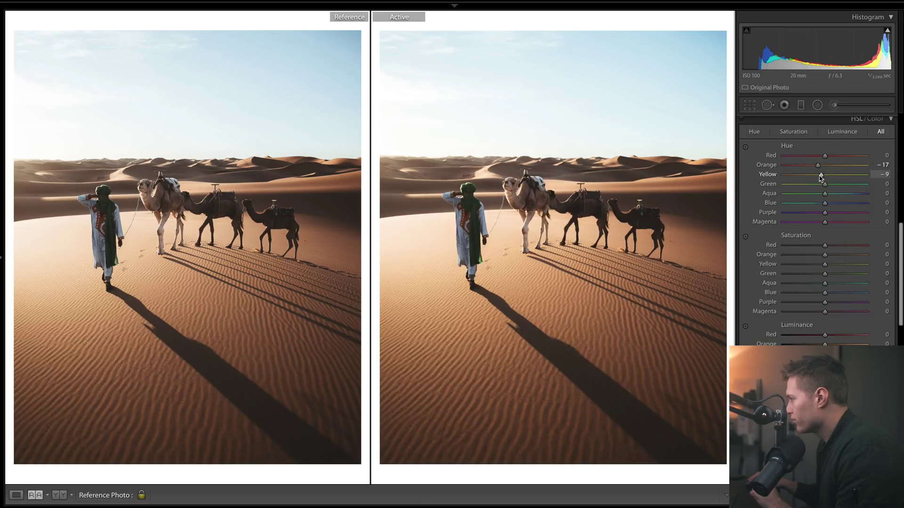
pyautogui.moveTo(824, 184)
pyautogui.mouseDown()
pyautogui.moveTo(803, 196)
pyautogui.moveTo(809, 189)
pyautogui.mouseUp()
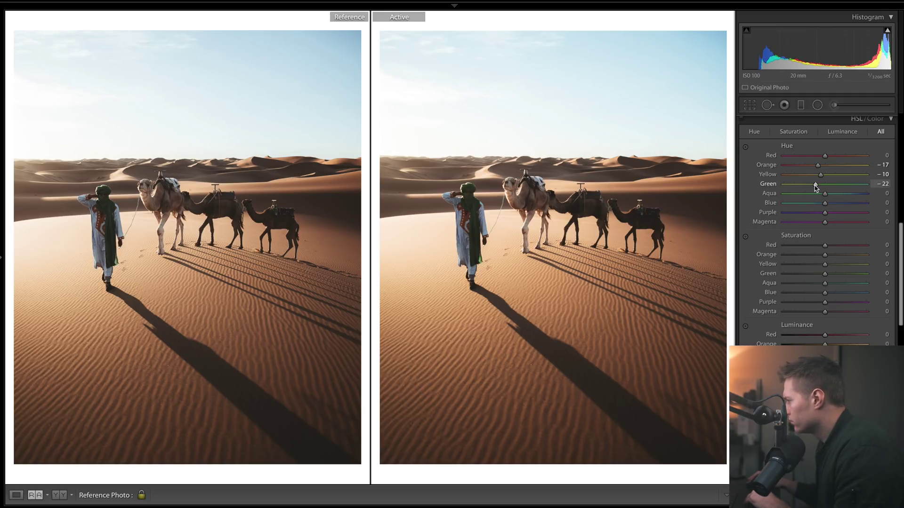
pyautogui.moveTo(815, 188); pyautogui.dragTo(814, 184)
pyautogui.moveTo(824, 193); pyautogui.dragTo(842, 197)
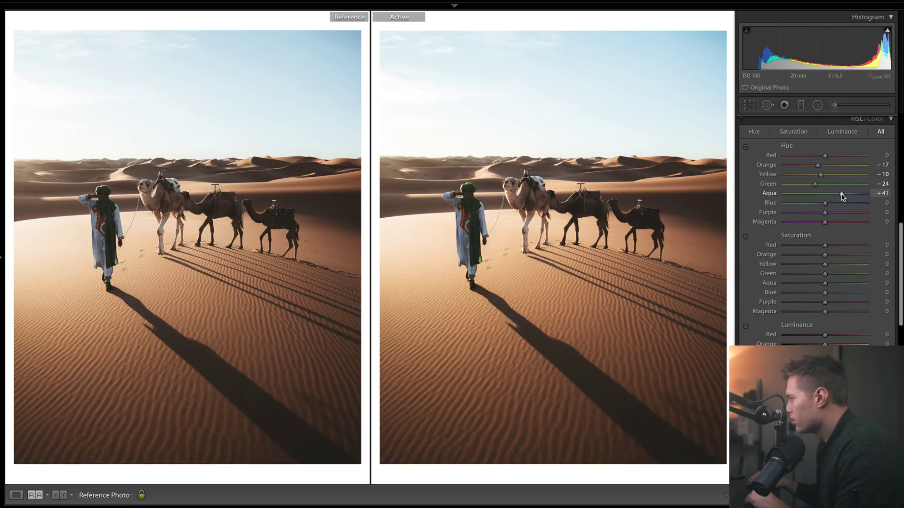
pyautogui.moveTo(826, 203); pyautogui.dragTo(868, 203)
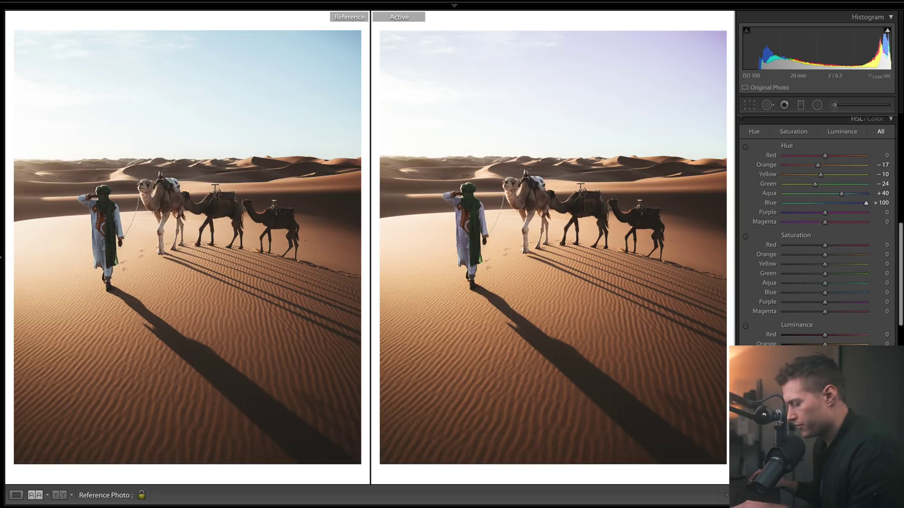
pyautogui.hotkey('ctrl', 'z')
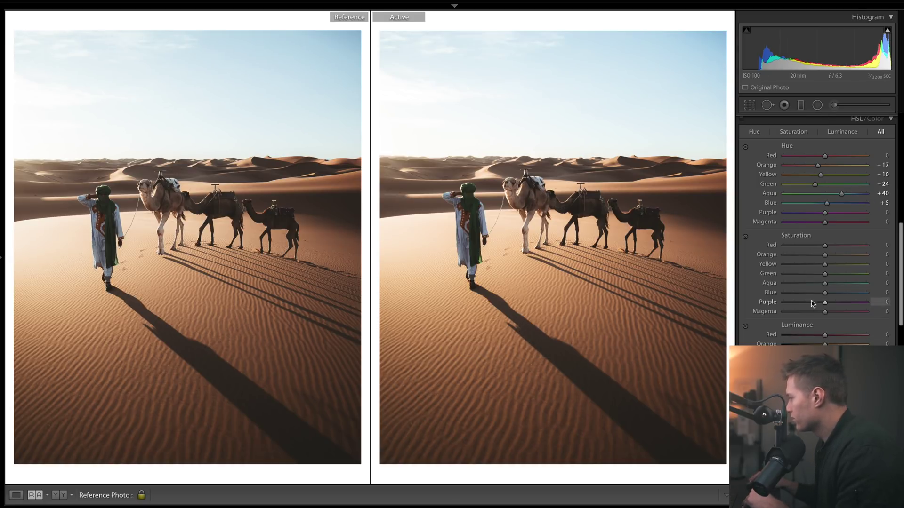
pyautogui.moveTo(824, 292); pyautogui.dragTo(806, 277)
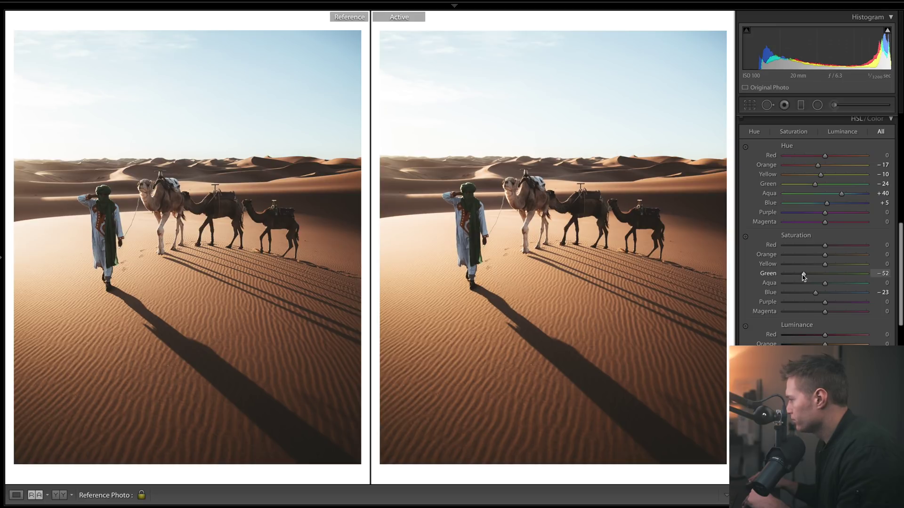
# Step: Set HSL saturation to Red and Orange -2, Yellow -20 and Green -50
pyautogui.moveTo(804, 277); pyautogui.dragTo(804, 276)
pyautogui.scroll(-5, 836, 167)
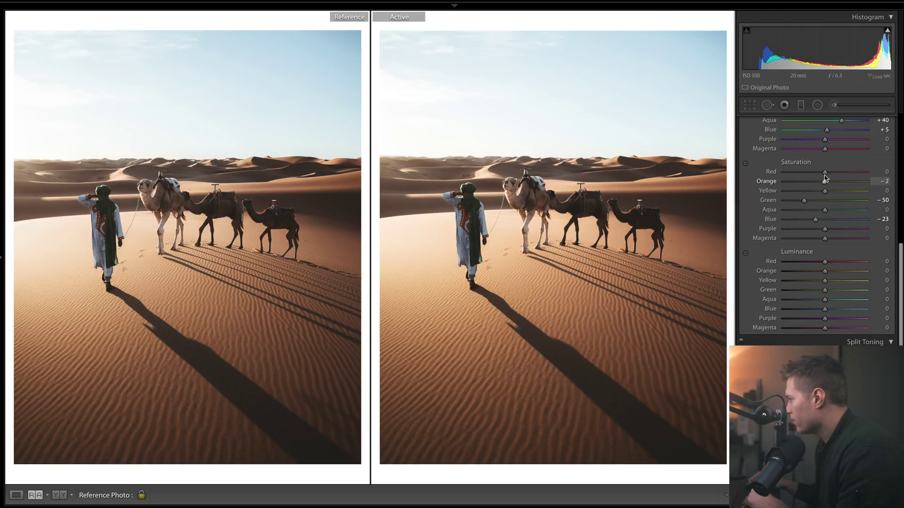
pyautogui.moveTo(824, 174); pyautogui.dragTo(823, 174)
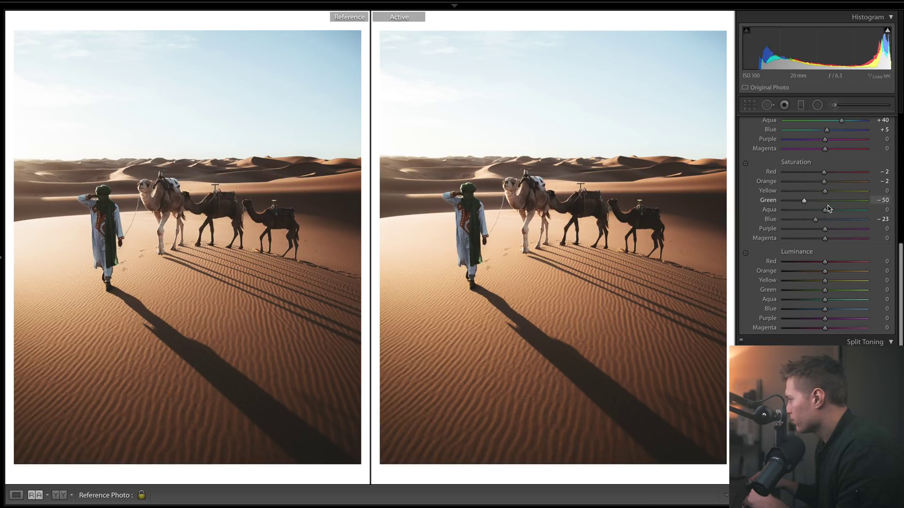
pyautogui.moveTo(825, 195); pyautogui.dragTo(806, 195)
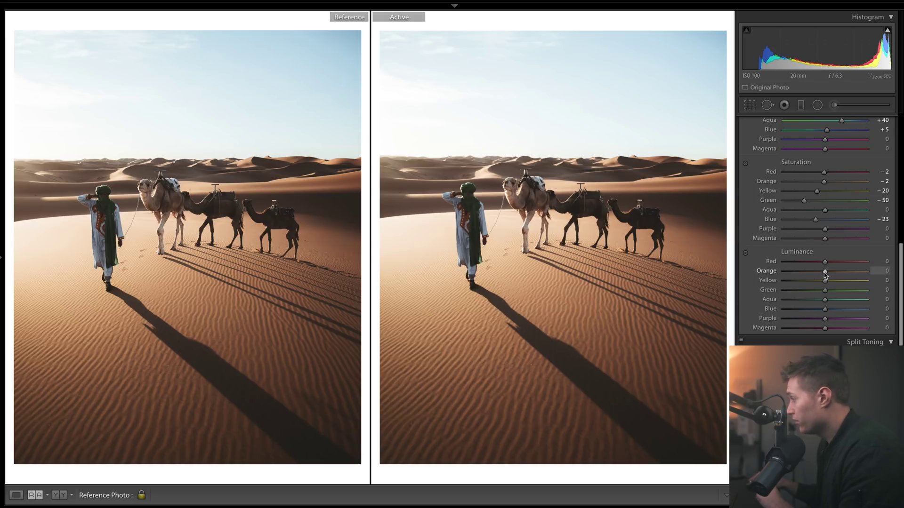
pyautogui.moveTo(824, 272)
pyautogui.mouseDown()
pyautogui.moveTo(803, 275)
pyautogui.moveTo(841, 280)
pyautogui.moveTo(807, 284)
pyautogui.moveTo(826, 283)
pyautogui.mouseUp()
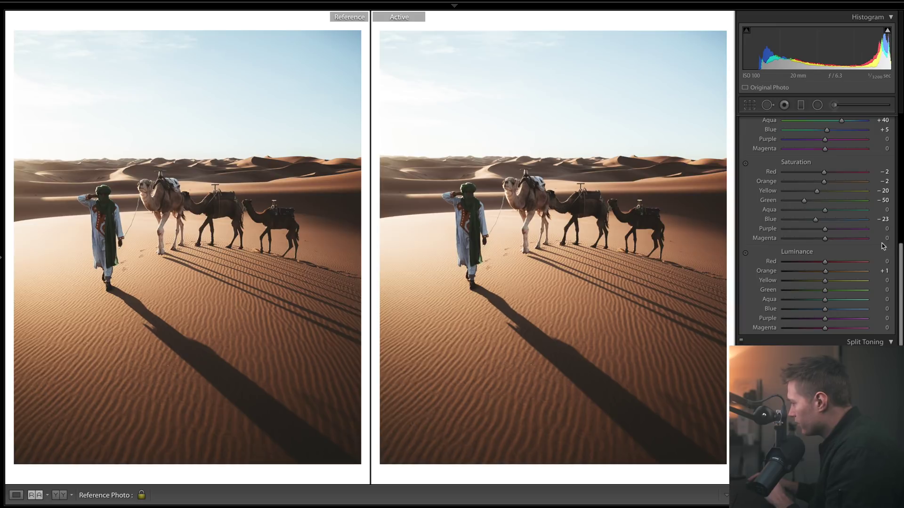
pyautogui.moveTo(900, 268); pyautogui.dragTo(900, 367)
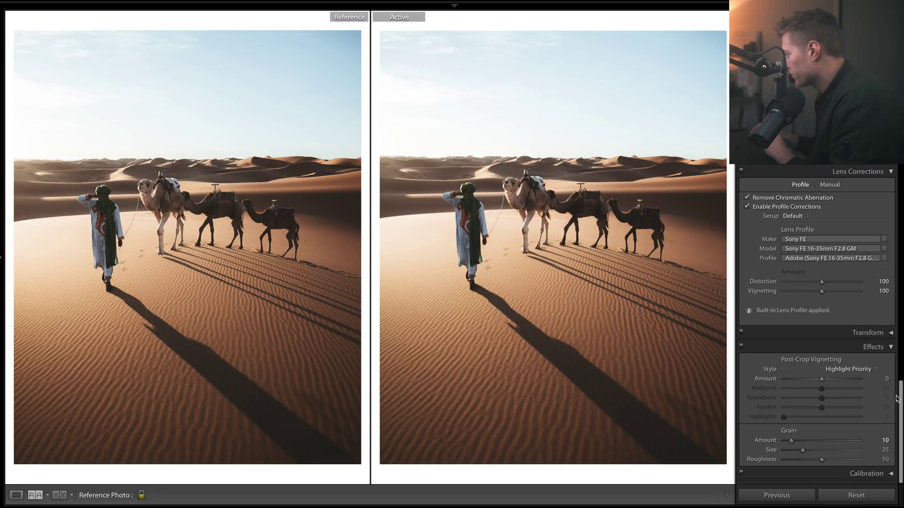
# Step: Set the Detail panel's sharpening Amount to 70 and return to the Basic panel
pyautogui.scroll(5, 903, 375)
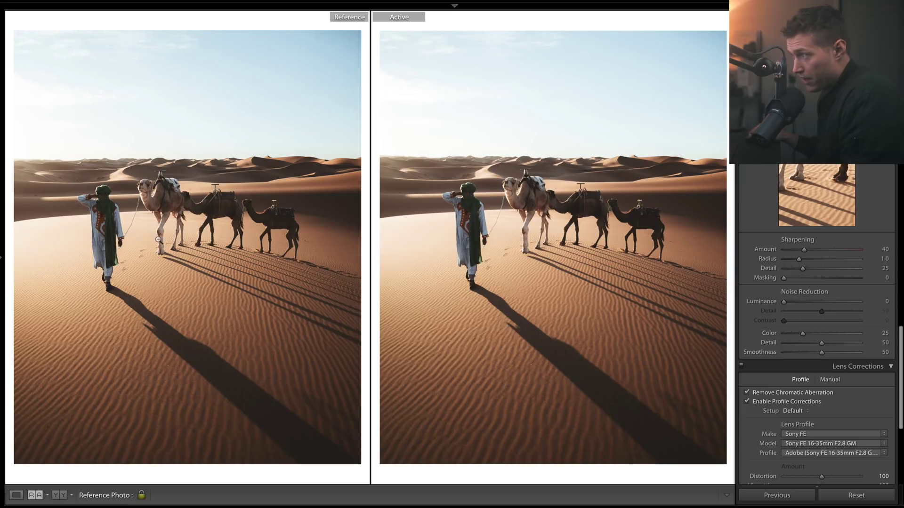
pyautogui.click(836, 250)
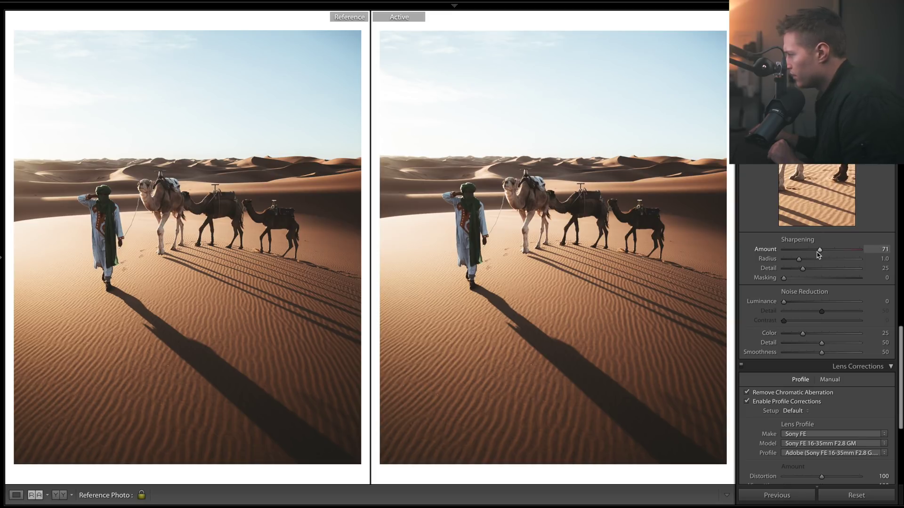
pyautogui.moveTo(817, 255); pyautogui.dragTo(816, 255)
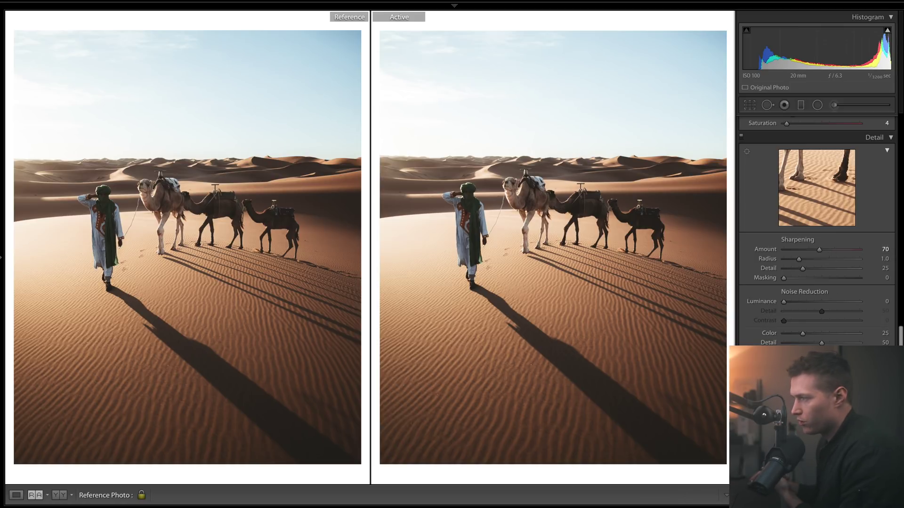
pyautogui.hotkey('ctrl', '1')
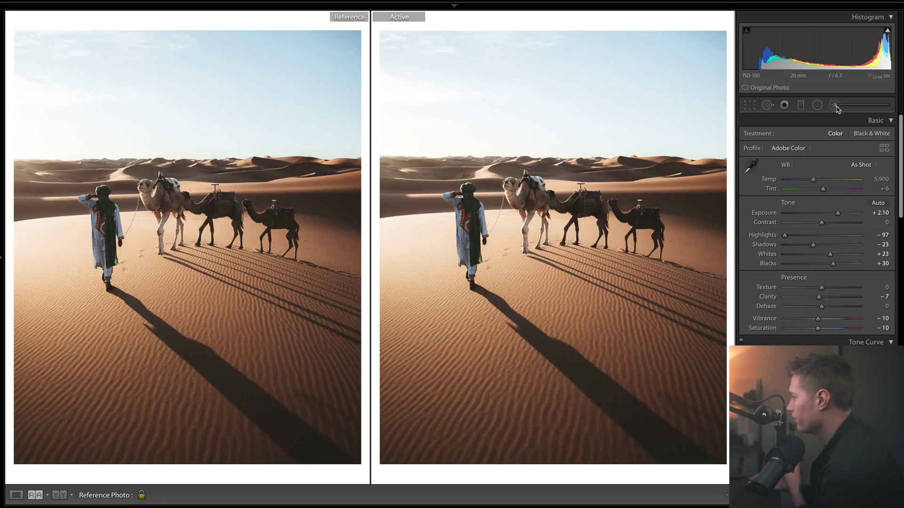
# Step: Add a left-edge radial filter with Temp 12 and Exposure 0.41, then view the original
pyautogui.click(811, 106)
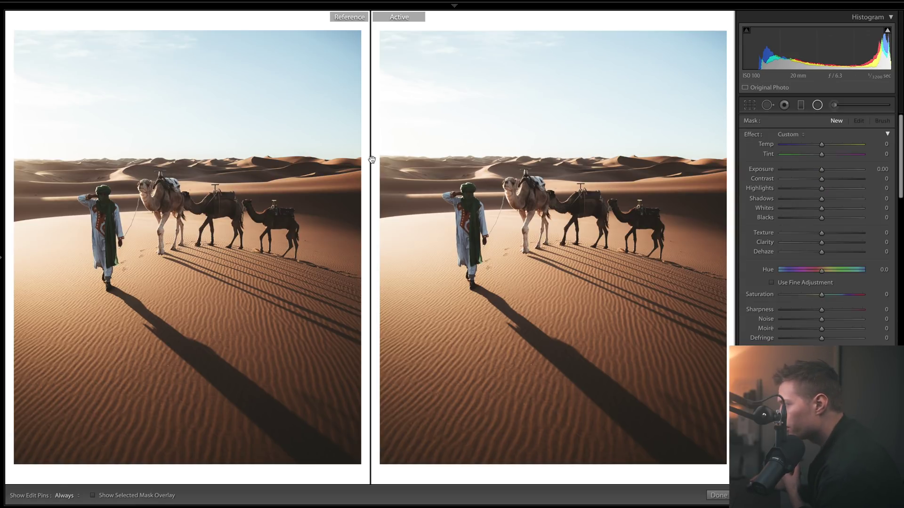
pyautogui.moveTo(371, 159); pyautogui.dragTo(558, 280)
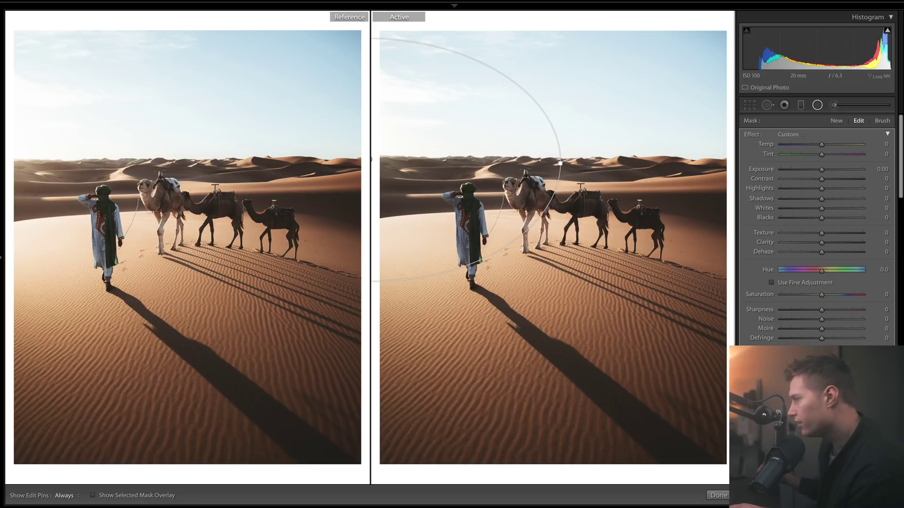
pyautogui.hotkey('ctrl', 'z')
pyautogui.moveTo(822, 144); pyautogui.dragTo(827, 144)
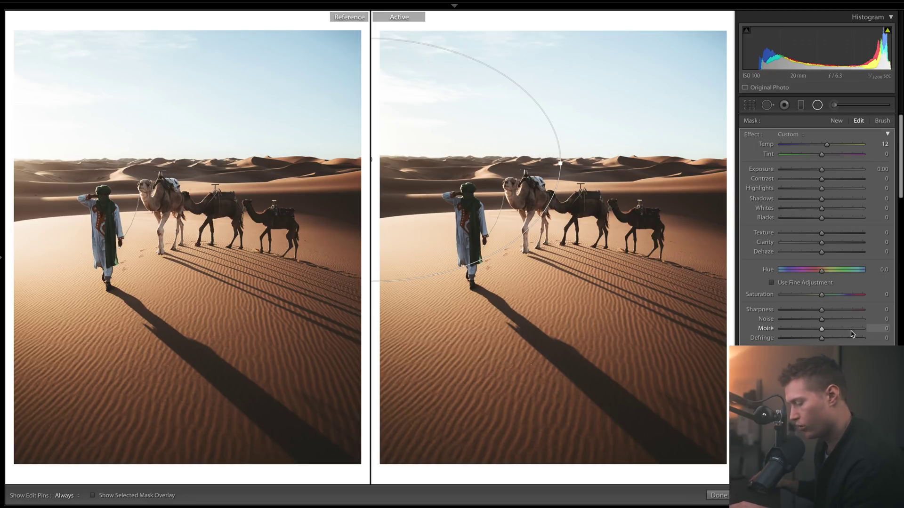
pyautogui.hotkey('ctrl', 'z')
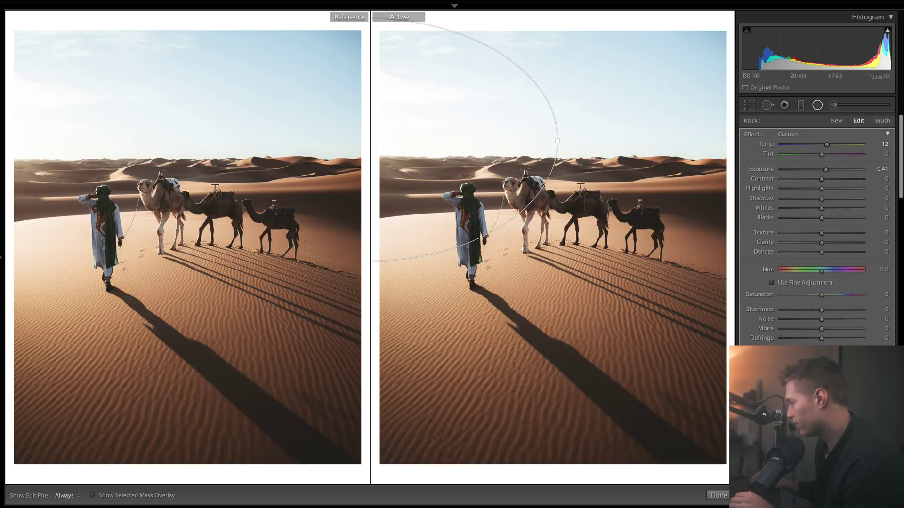
pyautogui.click(719, 495)
pyautogui.press('Right')
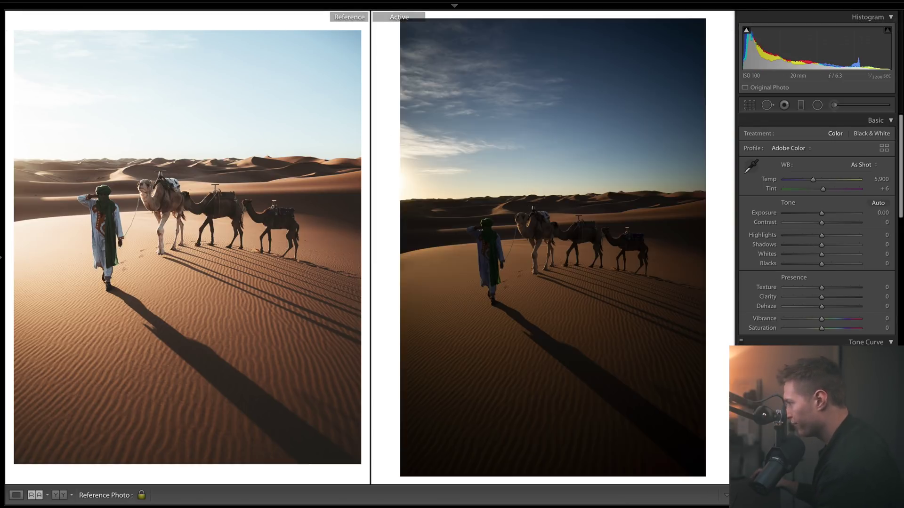